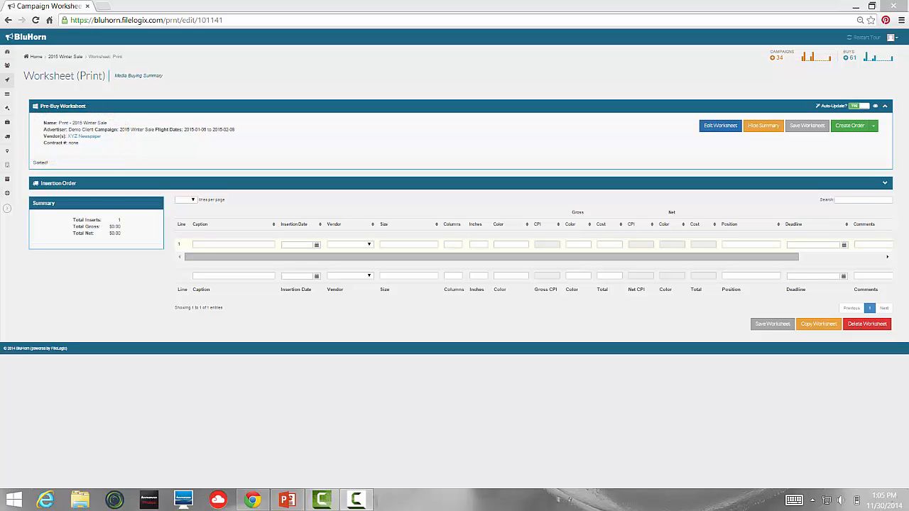
- Caption the first worksheet line "Winter Sale Ad #1" and set its insertion date to 2015-01-11
left_click(233, 244)
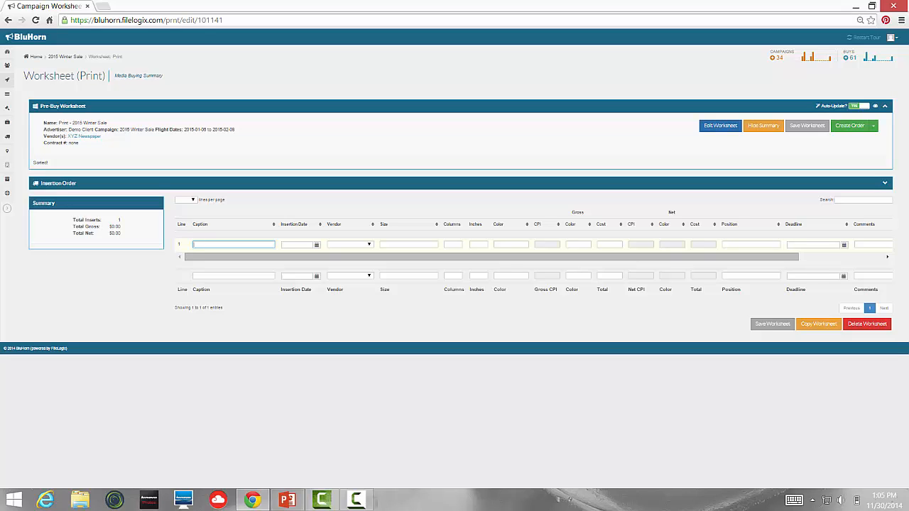
type("Winter Sale Ad #1")
key("Tab")
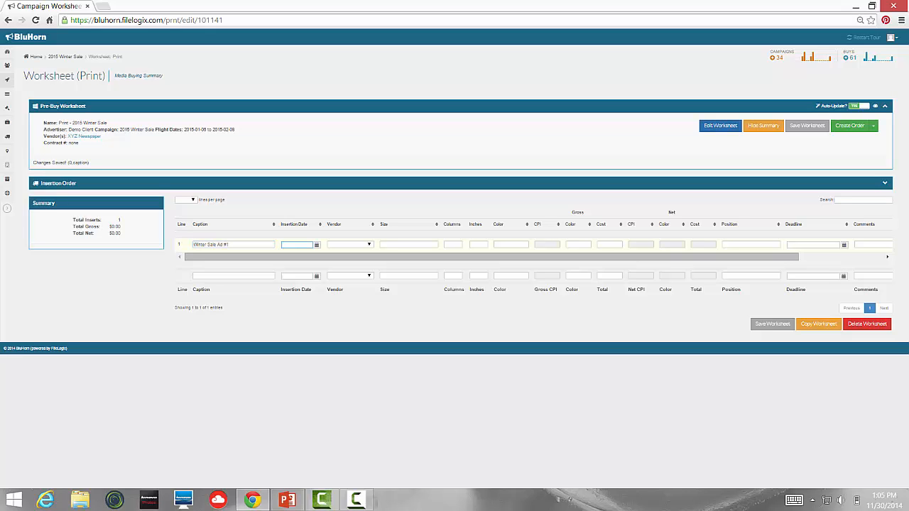
left_click(317, 245)
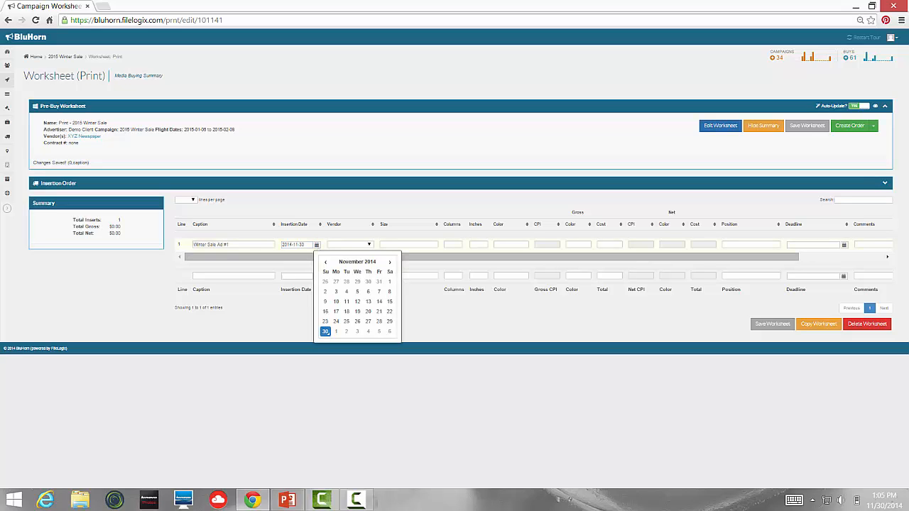
left_click(389, 262)
left_click(389, 262)
left_click(335, 301)
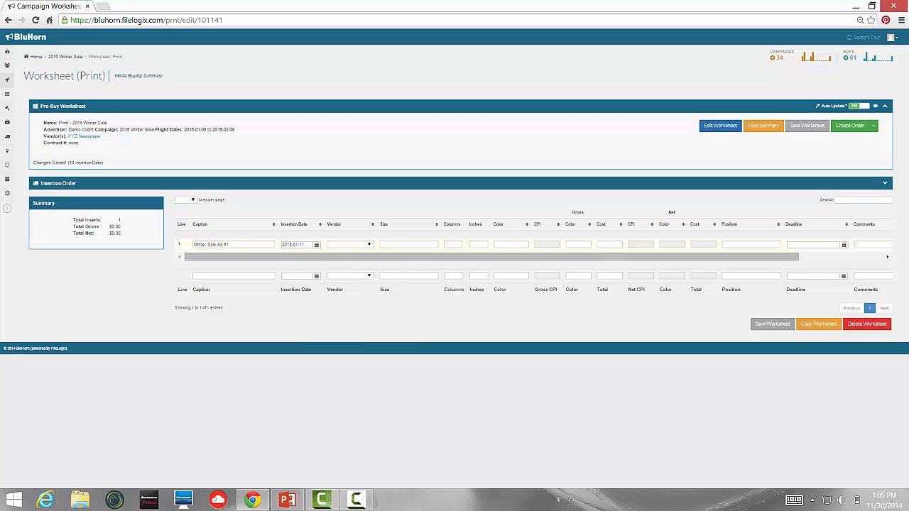
- Assign XYZ Newspaper as the line's vendor and enter the size as "half page, 4-color"
left_click(349, 244)
left_click(345, 266)
left_click(408, 244)
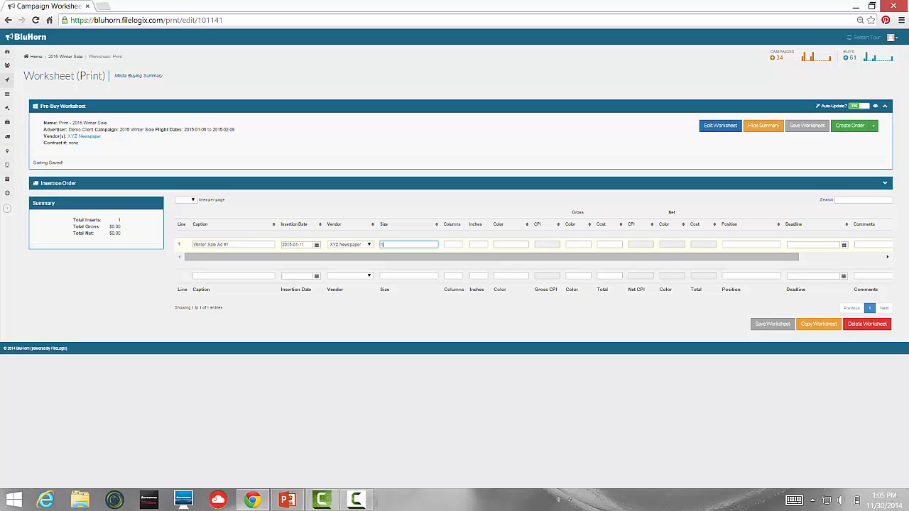
type("alf page, 4-color")
key("Tab")
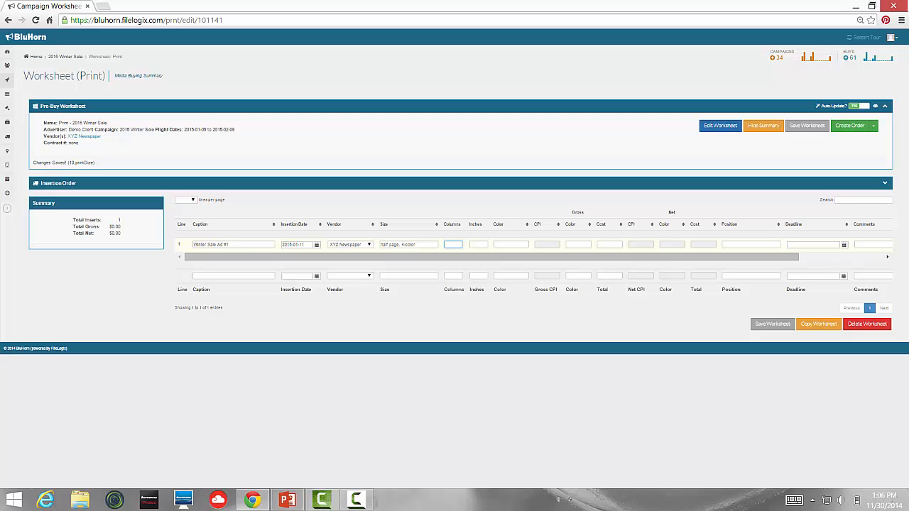
- Set the line's gross cost to 1500 and its position to "Money Section", leaving columns, inches and color blank
key("Tab")
key("Tab")
key("Tab")
key("Tab")
type("1500")
key("Tab")
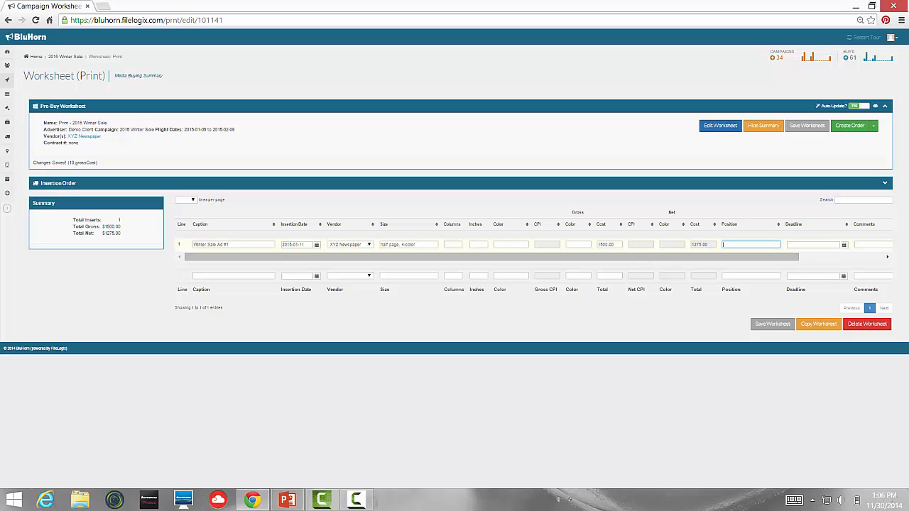
type("Money Section")
key("Tab")
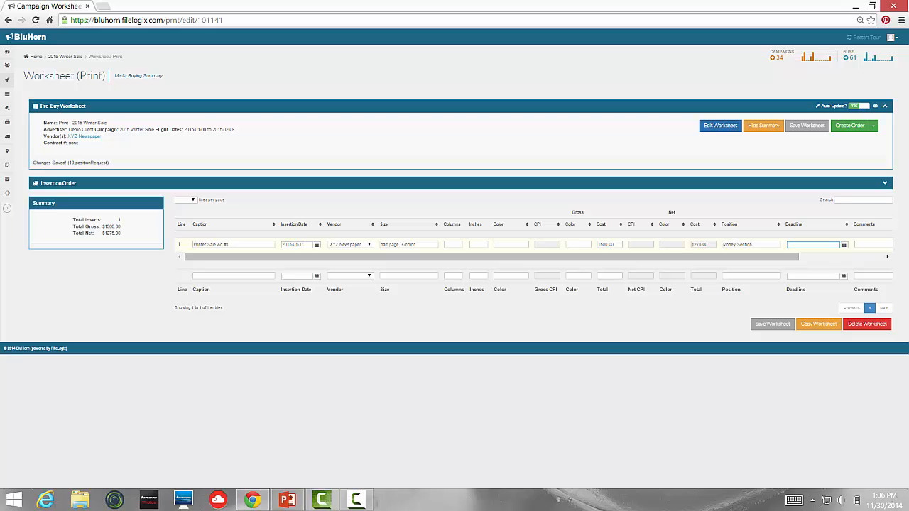
- Fill the line's deadline with 2014/11/30 01:06pm and leave the comments empty
left_click(843, 245)
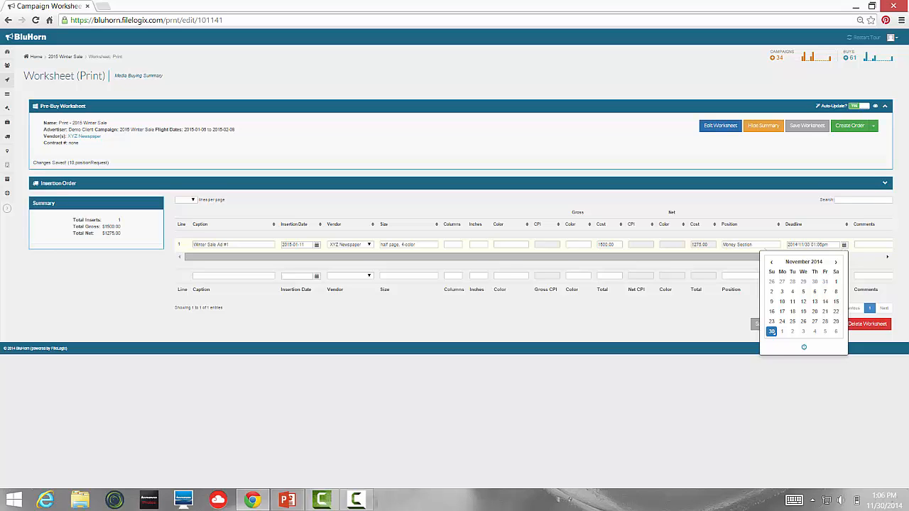
key("Tab")
key("Tab")
key("Tab")
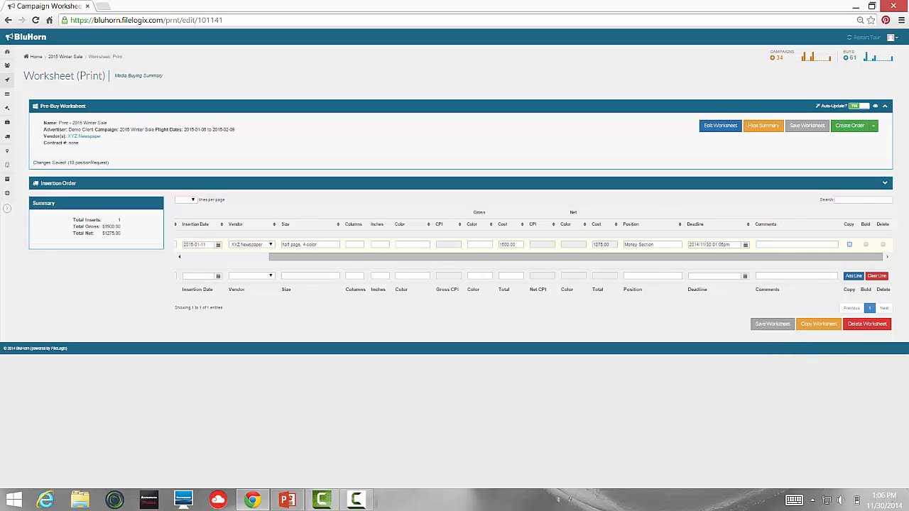
- Duplicate the line by marking it for copying and saving the worksheet, and set the duplicate's insertion date to 2015-01-18
key("shift+Tab")
left_click(849, 244)
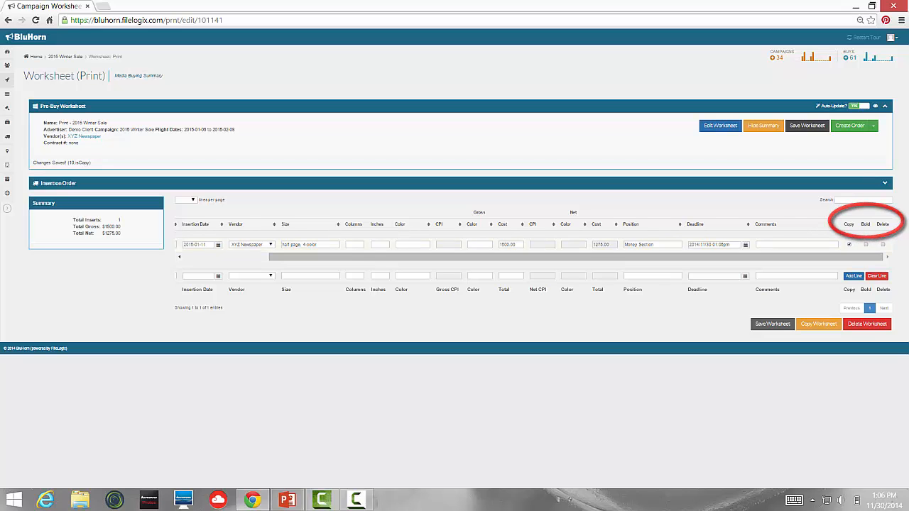
left_click(807, 126)
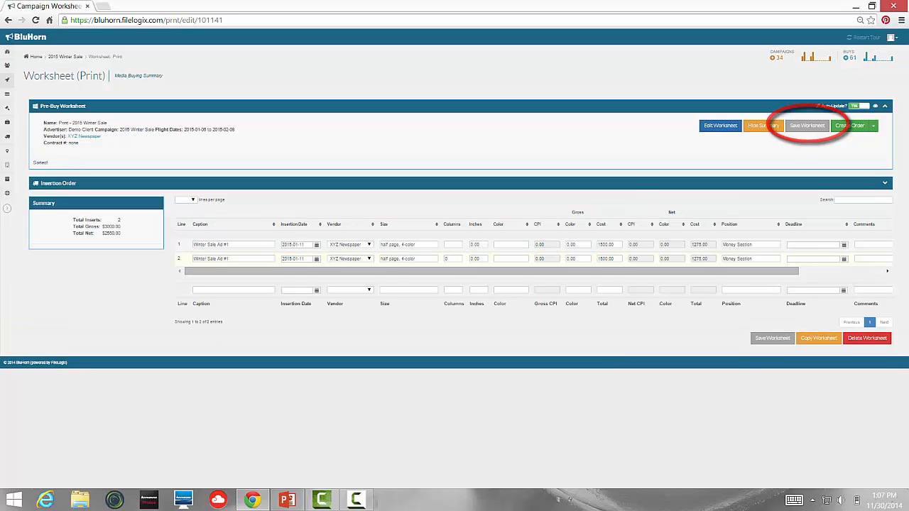
left_click(317, 259)
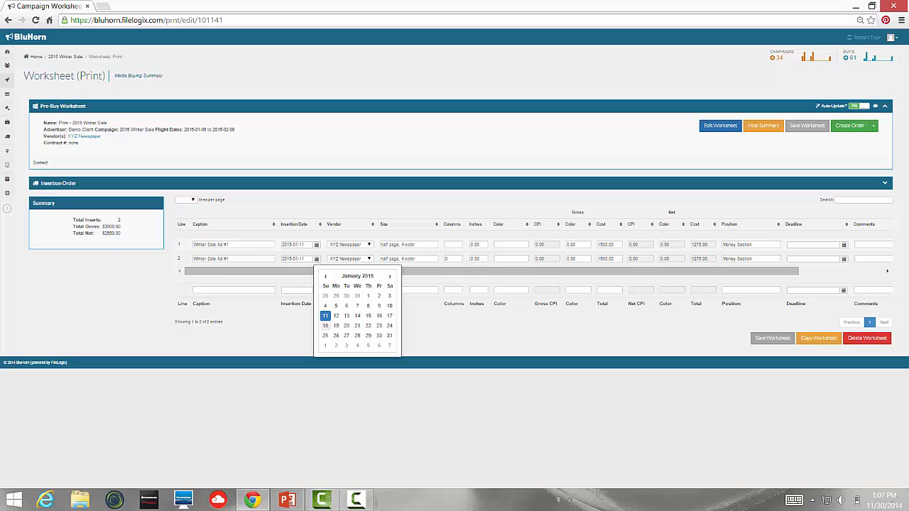
left_click(325, 325)
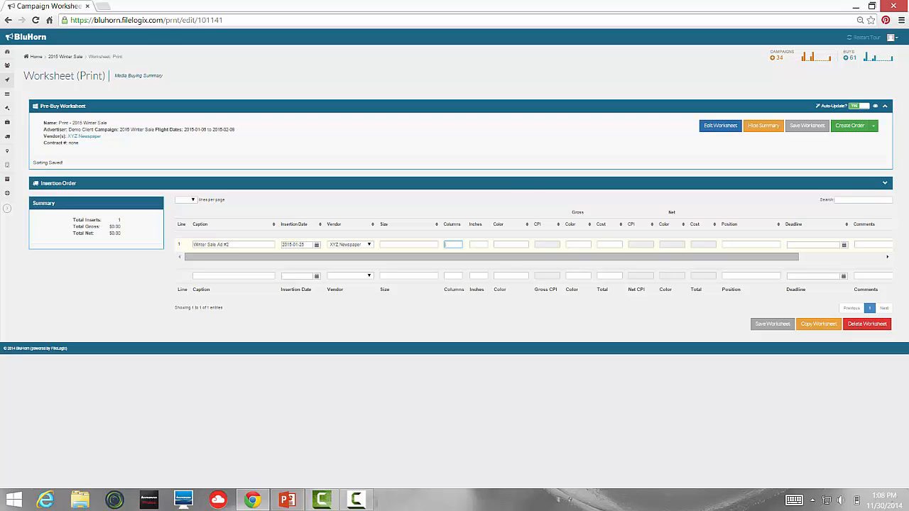
- Set the Winter Sale Ad #2 line to 3 columns by 10 inches with the color "4-color"
type("3")
key("Tab")
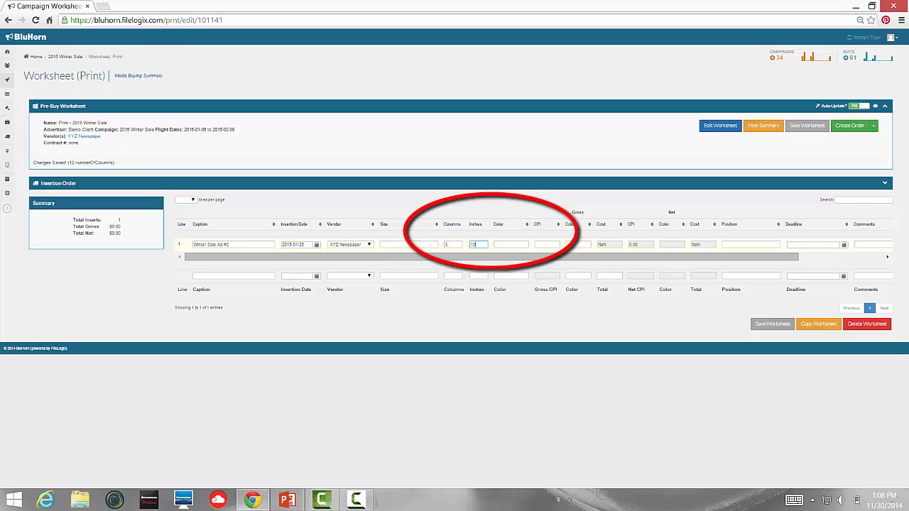
key("Tab")
type("4-co")
key("Tab")
- Enter a gross CPI of 50 and a gross color charge of 200 for the Winter Sale Ad #2 line
type("50")
key("Tab")
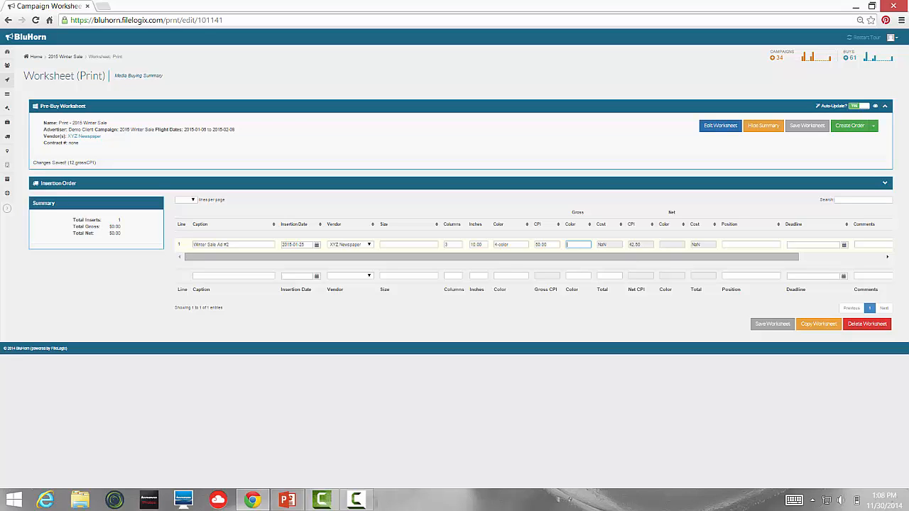
type("200")
key("Tab")
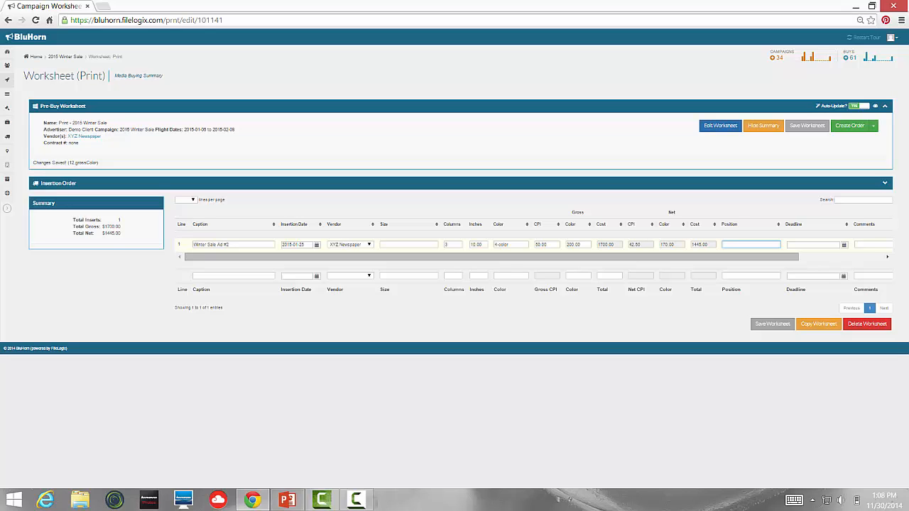
- Turn off the Bold option for the Winter Sale Ad #2 line and mark the line for deletion
key("Tab")
key("Tab")
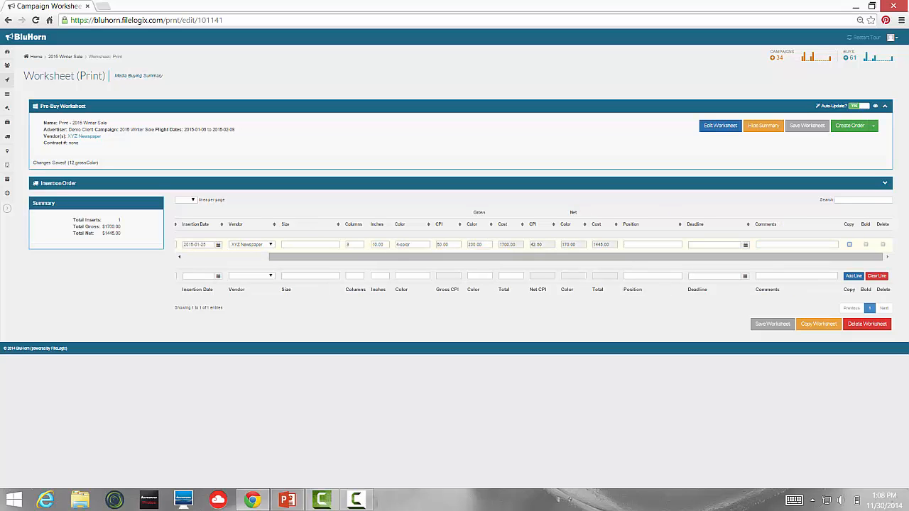
key("shift+Tab")
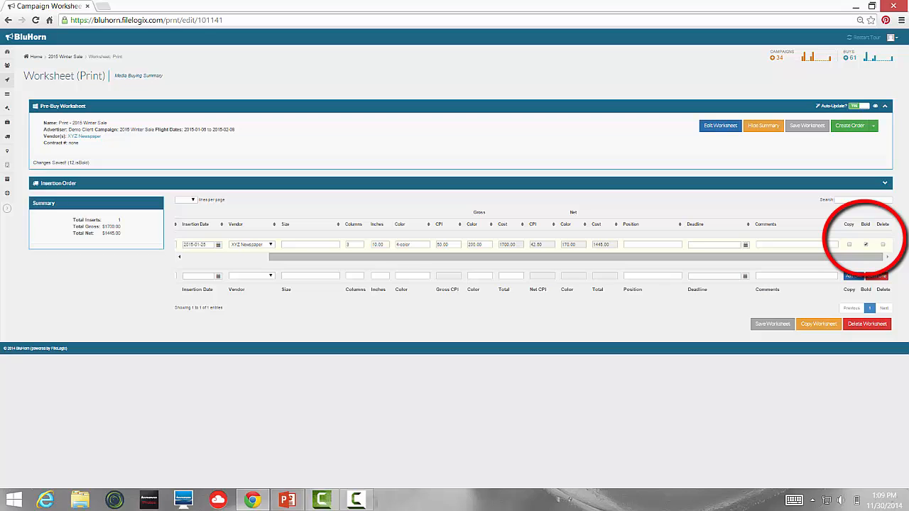
left_click(866, 245)
left_click(883, 245)
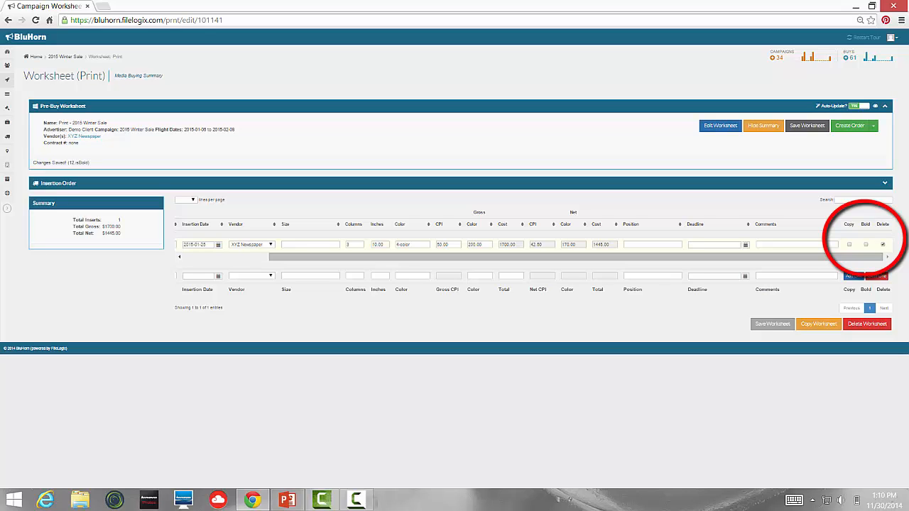